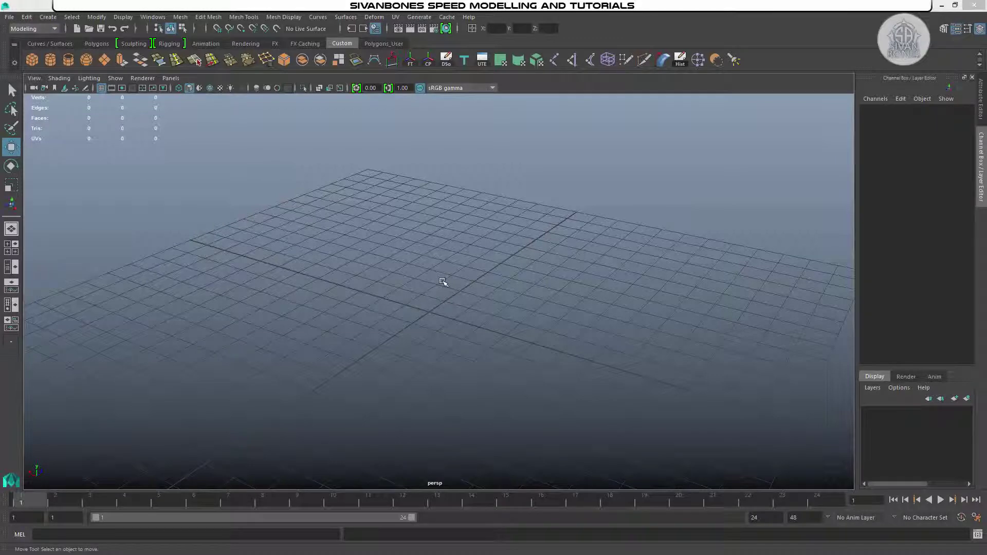
Create a polygon cube primitive at the centre of the grid.
alt+drag(472, 298, 467, 255)
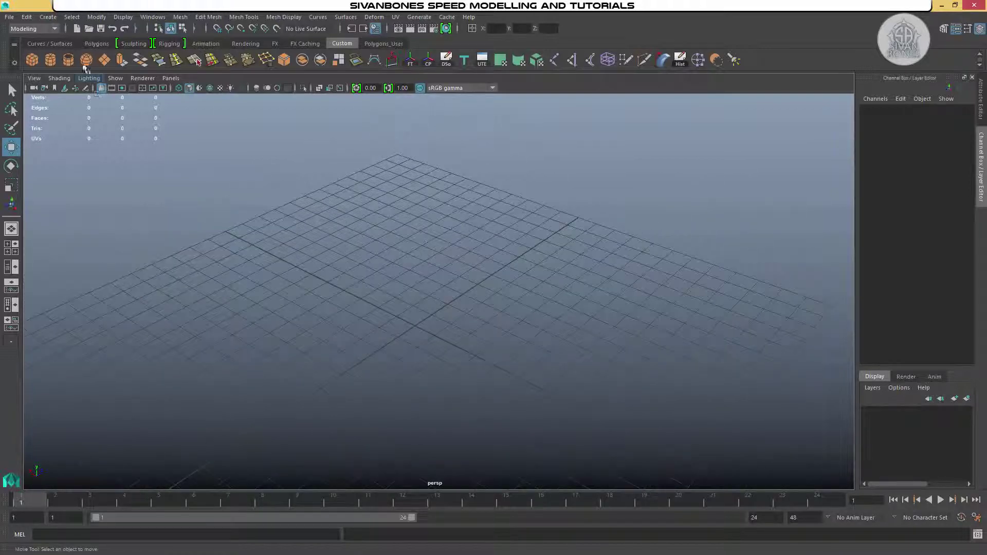
click(48, 17)
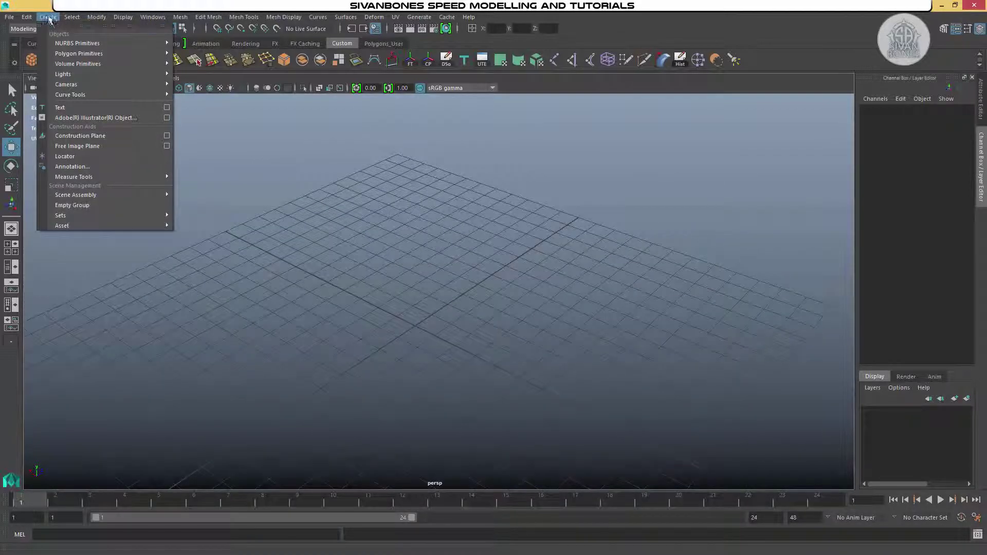
mouse_move(87, 54)
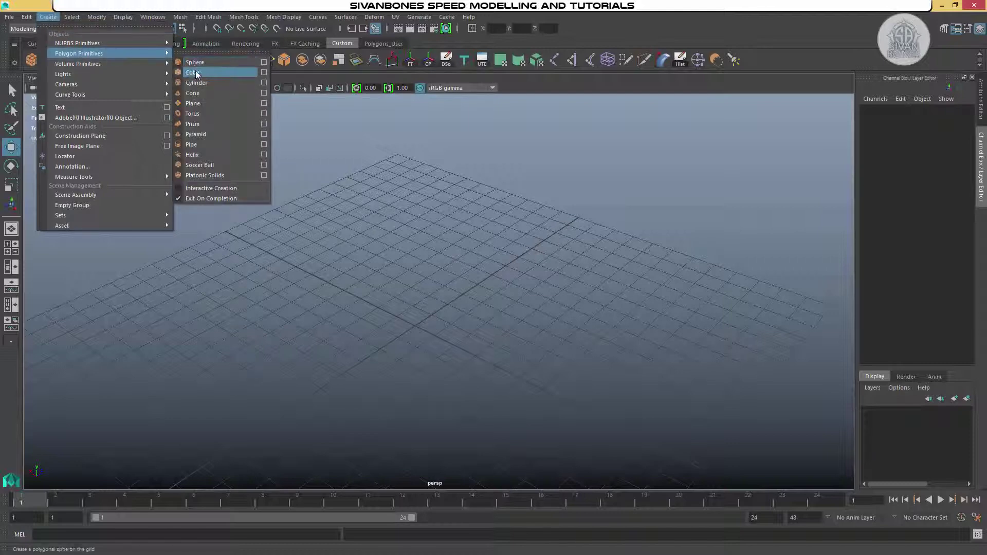
click(214, 66)
Show the cube in wireframe display and examine its edges from several angles in the perspective view.
alt+drag(481, 203, 445, 292)
key(4)
alt+drag(458, 324, 437, 369)
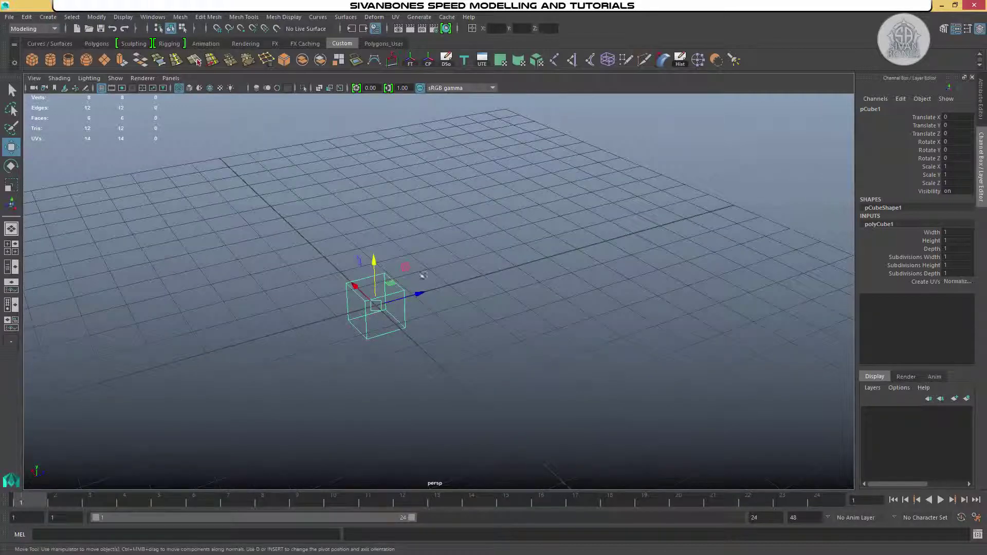
alt+drag(407, 386, 414, 308)
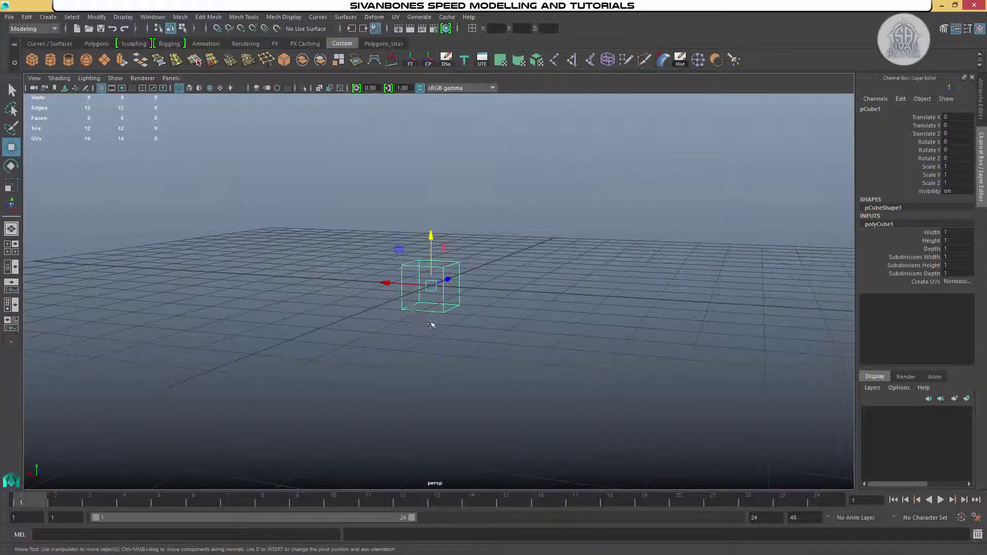
alt+drag(486, 293, 435, 226)
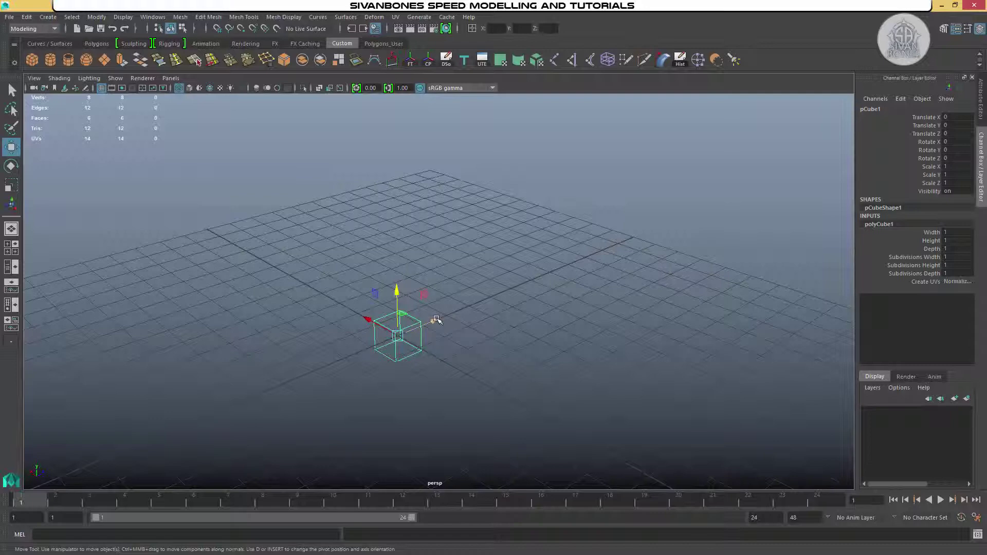
Compare shaded and wireframe display on the cube, finishing in shaded display.
key(5)
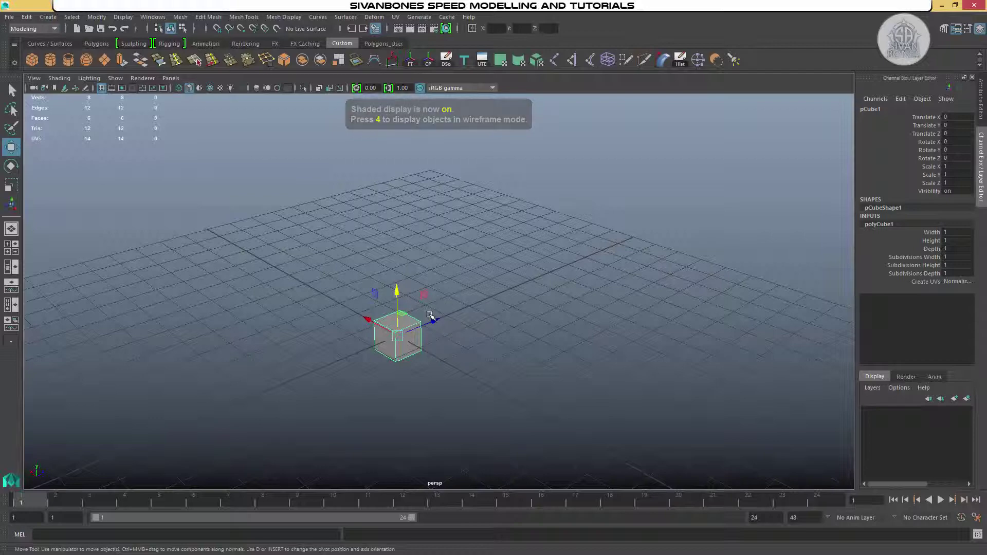
key(4)
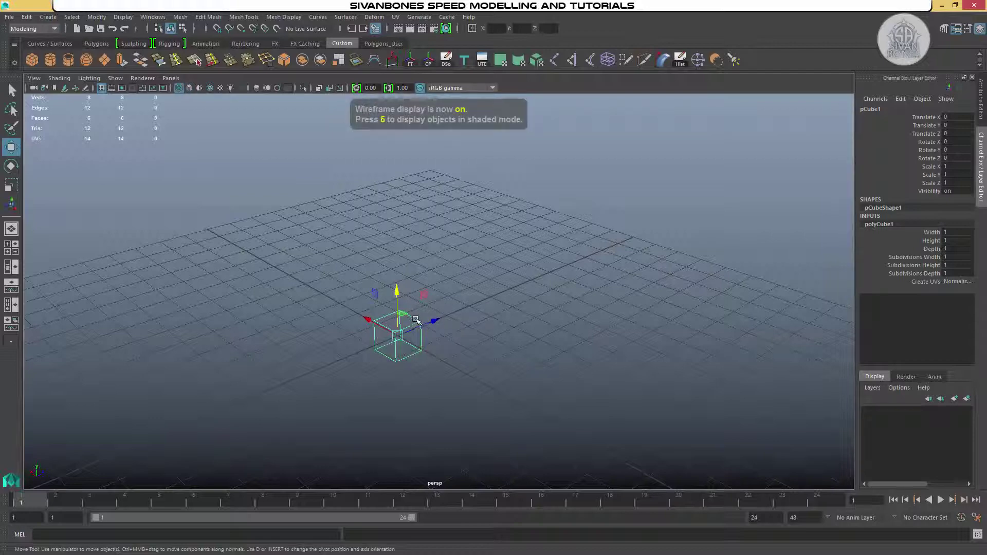
key(5)
alt+middle_drag(418, 311, 435, 274)
alt+right_drag(435, 274, 472, 308)
alt+drag(471, 307, 507, 340)
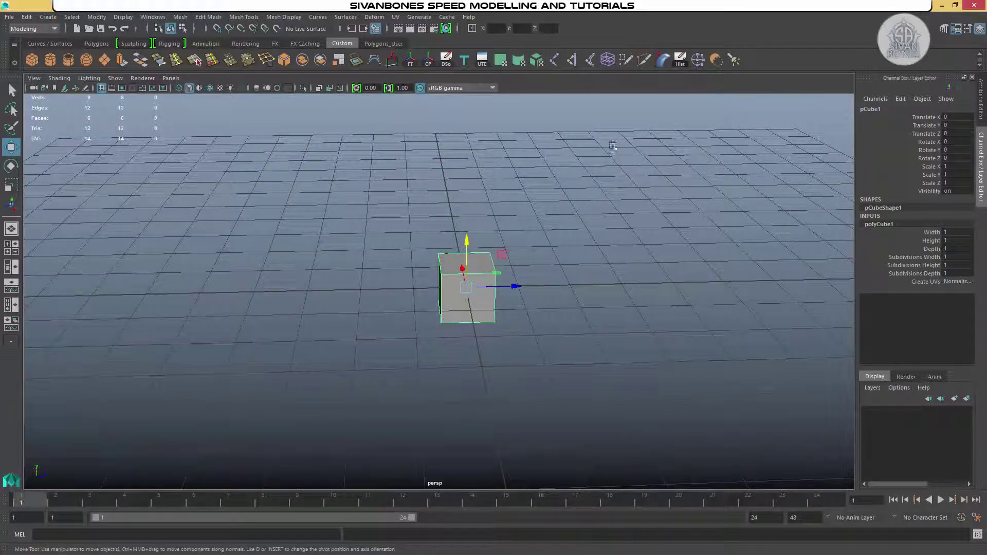
Show the four-view layout and return to the full-size perspective view.
key(space)
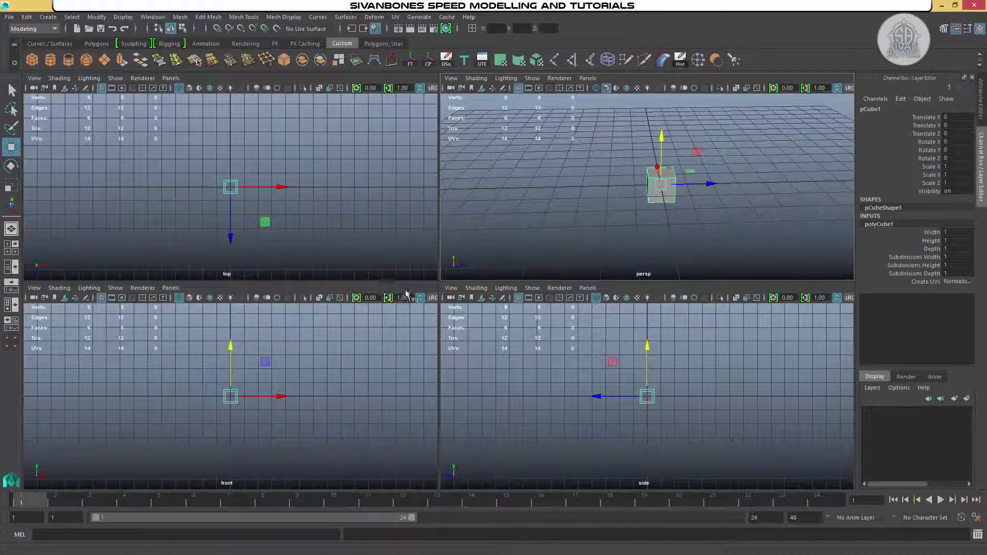
key(space)
alt+drag(703, 177, 605, 236)
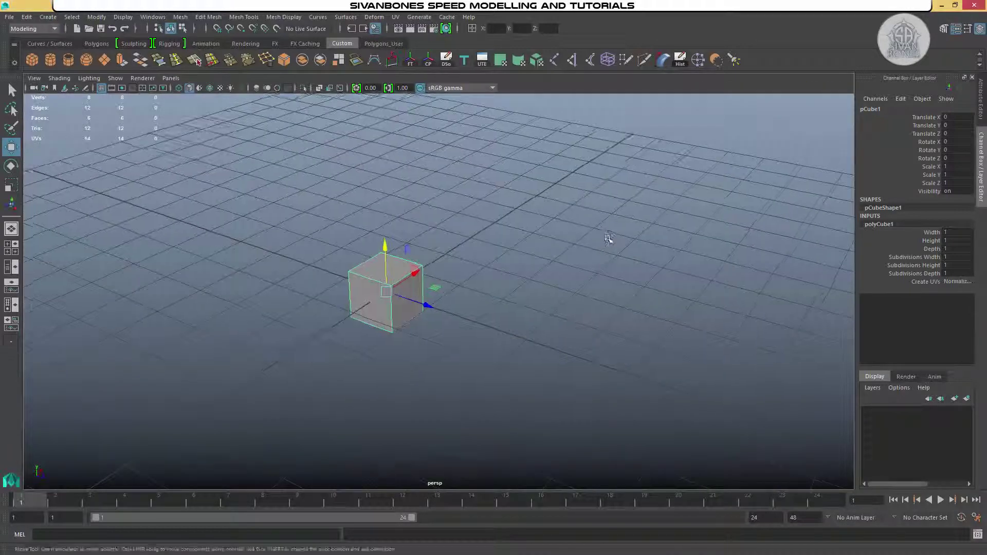
Preview the cube in textured display and with scene lighting, finishing in plain shaded display.
key(alt+x)
key(6)
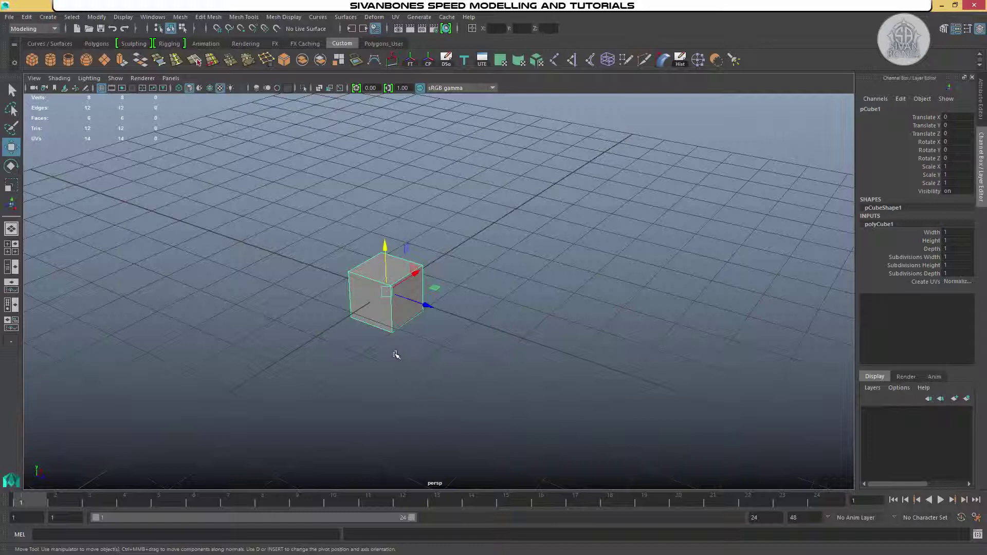
key(6)
key(7)
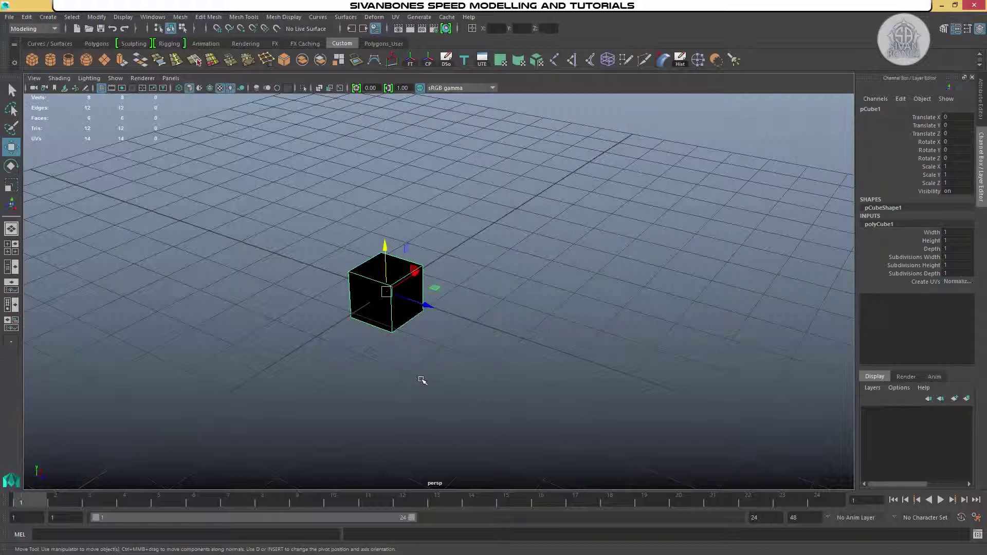
key(6)
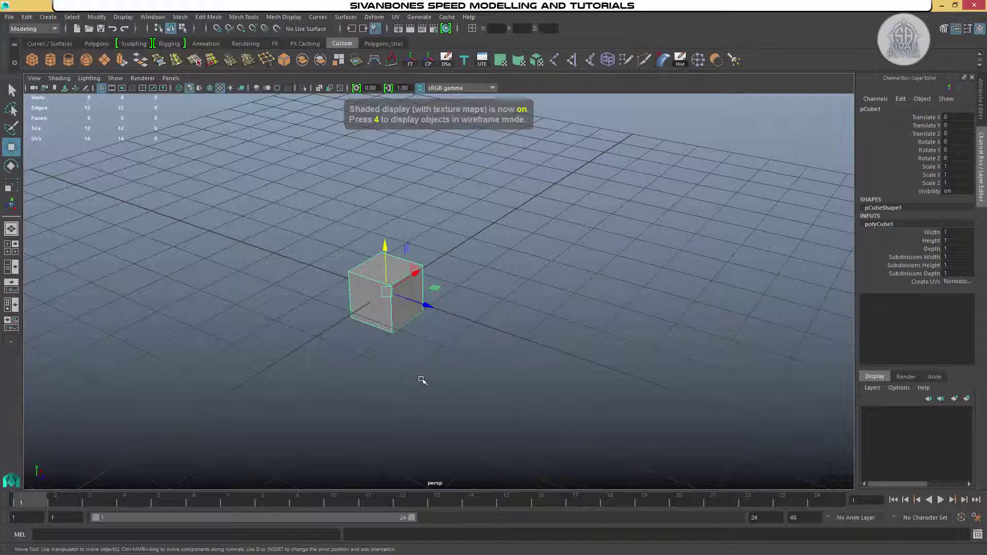
key(5)
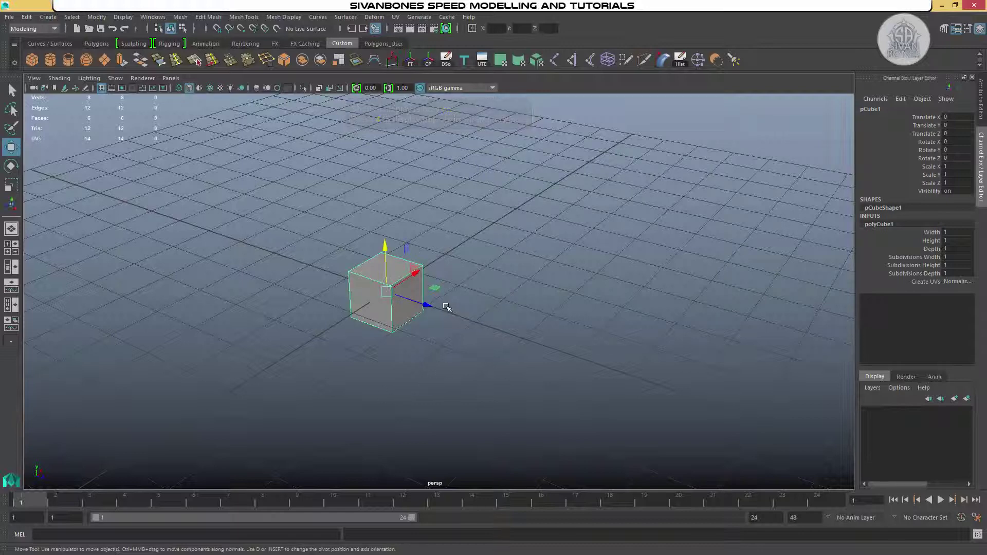
Preview the cube smoothed in both wireframe and shaded display, then restore its unsmoothed shaded display.
key(3)
key(4)
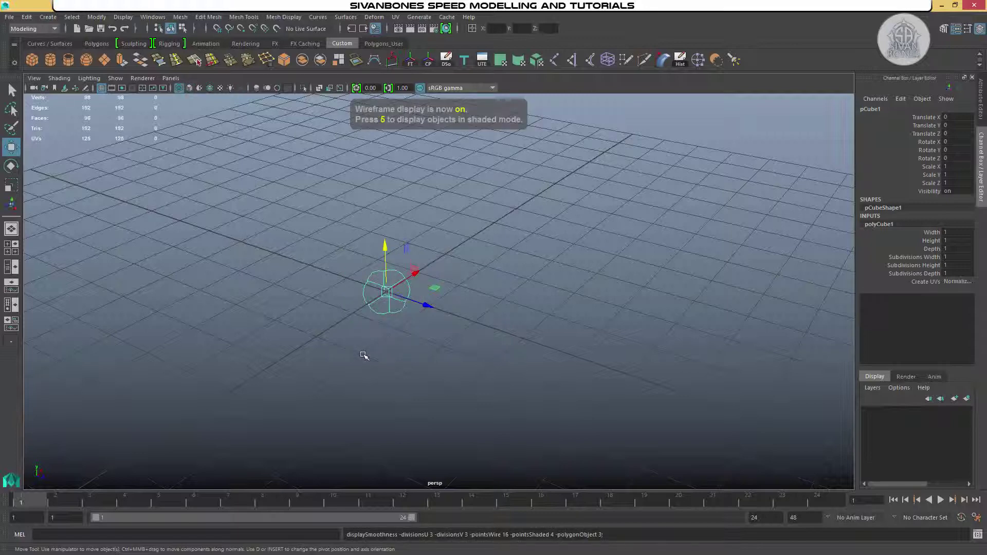
key(5)
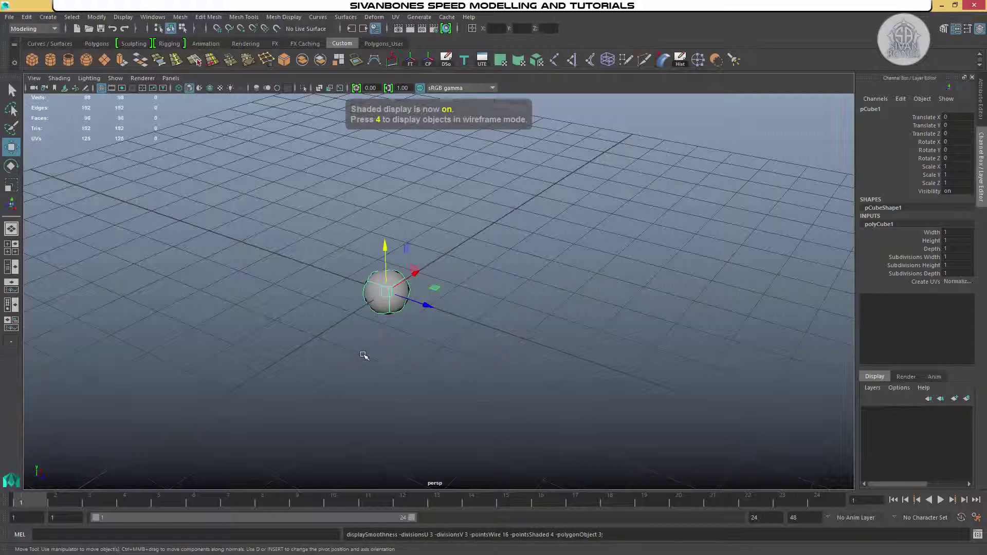
key(1)
key(4)
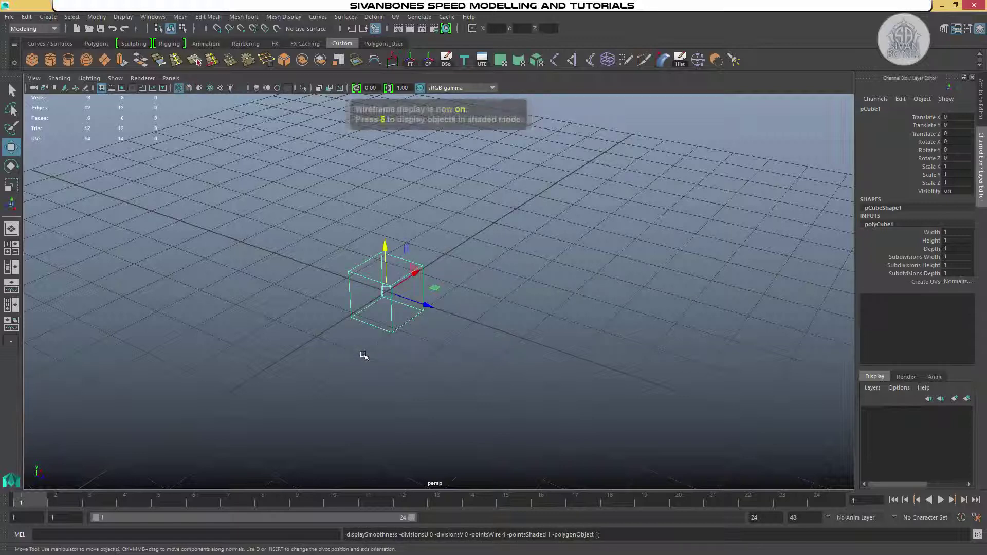
key(5)
key(4)
key(5)
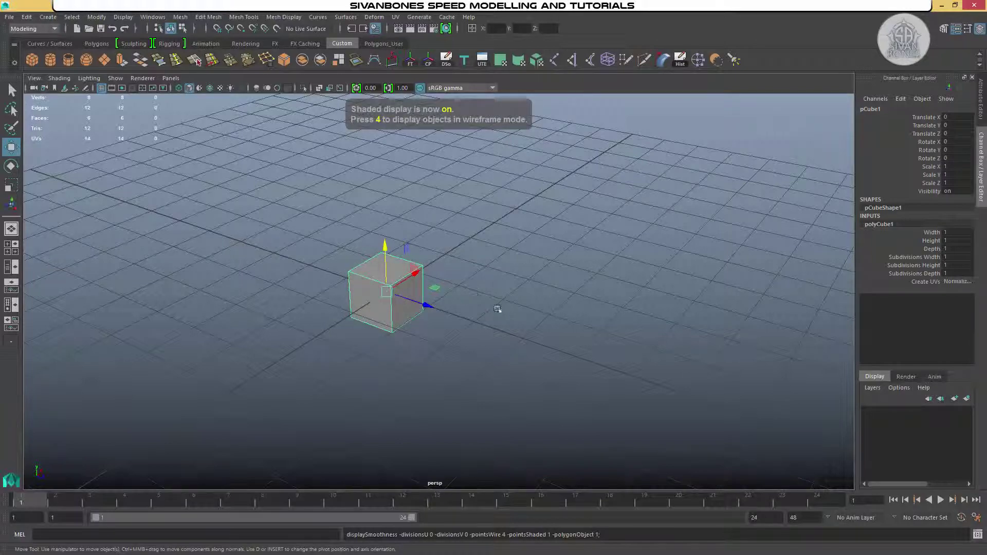
Compare the unsmoothed cube with its smooth preview, including the surrounding cage, from several angles.
mouse_move(500, 308)
alt+mouse_down()
mouse_move(483, 306)
mouse_move(480, 317)
alt+mouse_up()
mouse_move(480, 317)
alt+middle_down()
mouse_move(566, 304)
mouse_move(517, 300)
mouse_move(531, 318)
alt+middle_up()
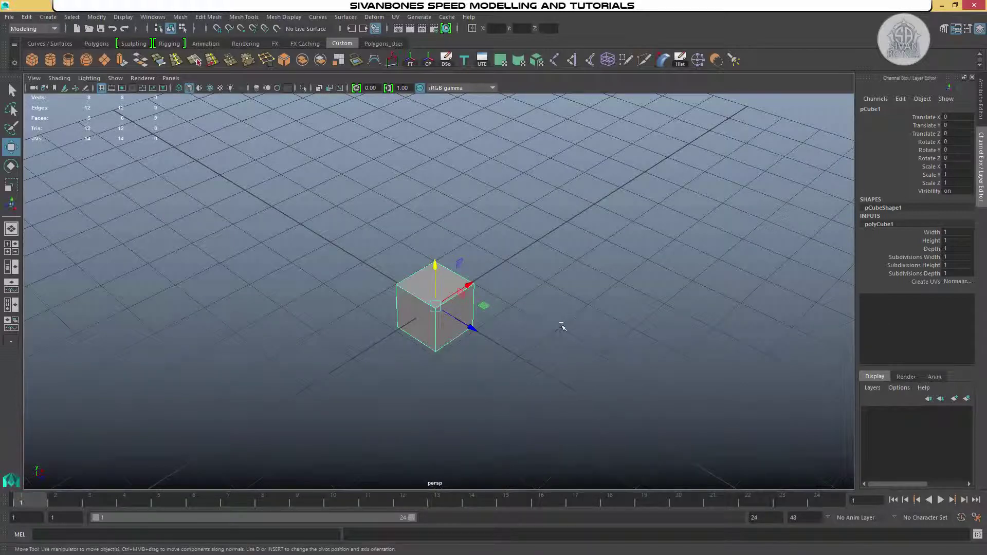
mouse_move(587, 326)
alt+mouse_down()
mouse_move(571, 326)
mouse_move(588, 313)
mouse_move(593, 328)
alt+mouse_up()
alt+middle_drag(559, 322, 570, 310)
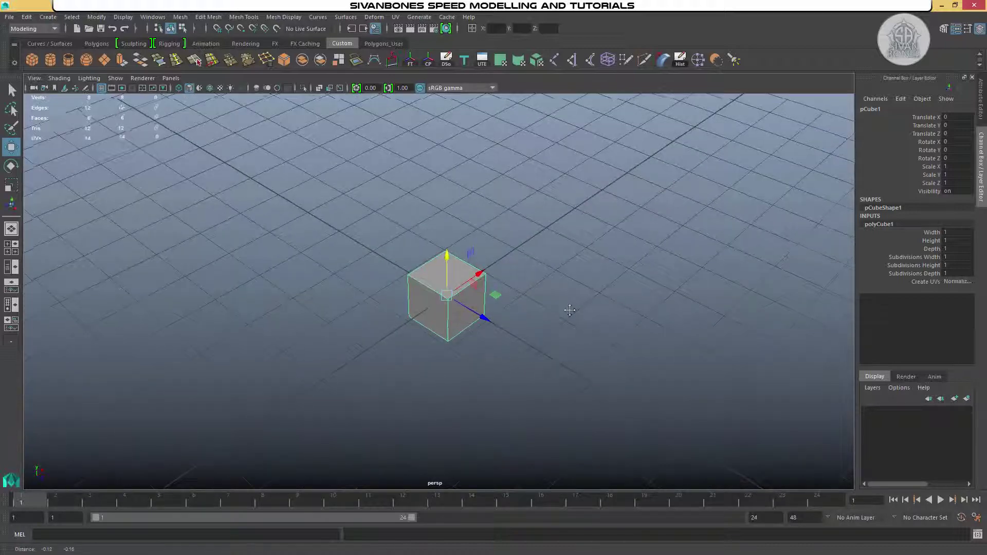
alt+drag(570, 310, 569, 216)
key(1)
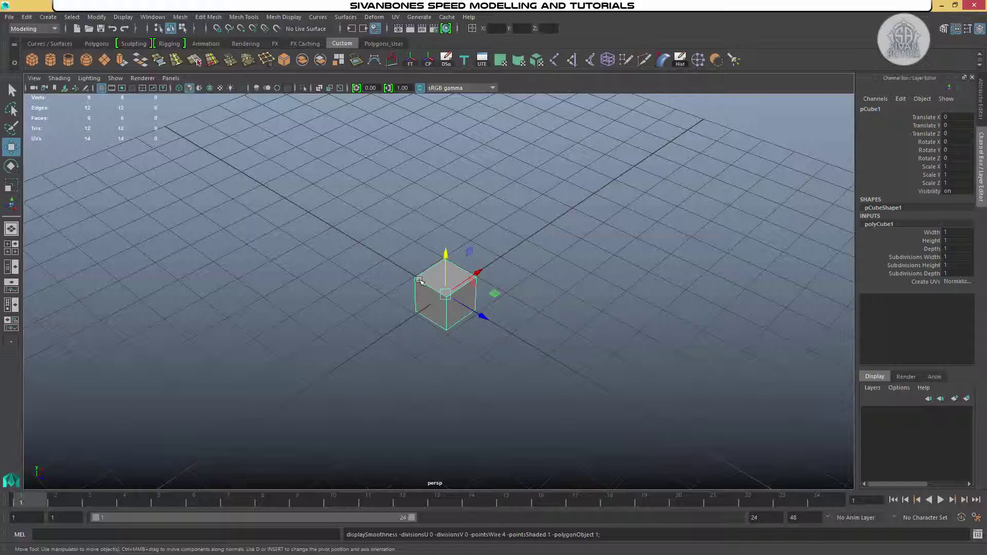
key(3)
alt+drag(516, 292, 415, 377)
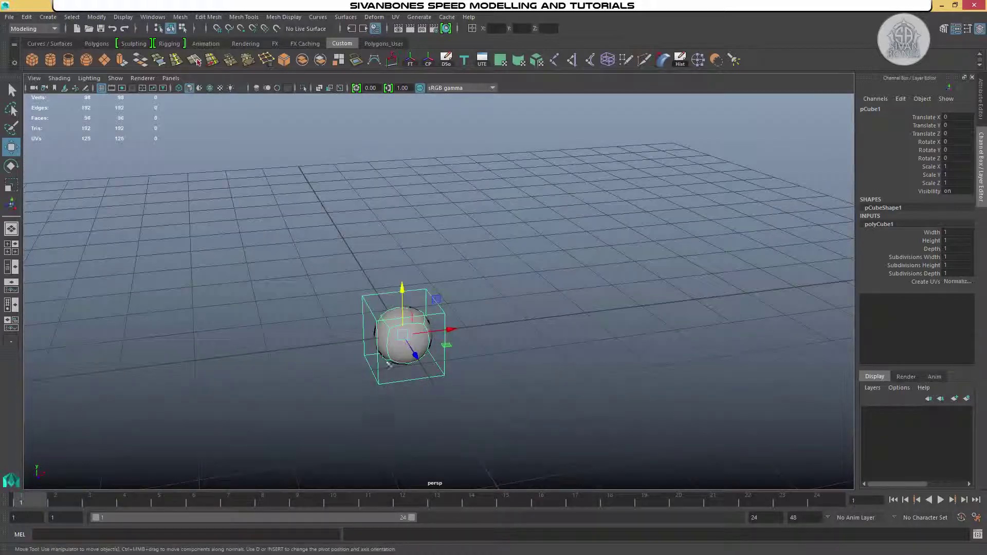
alt+drag(449, 408, 474, 315)
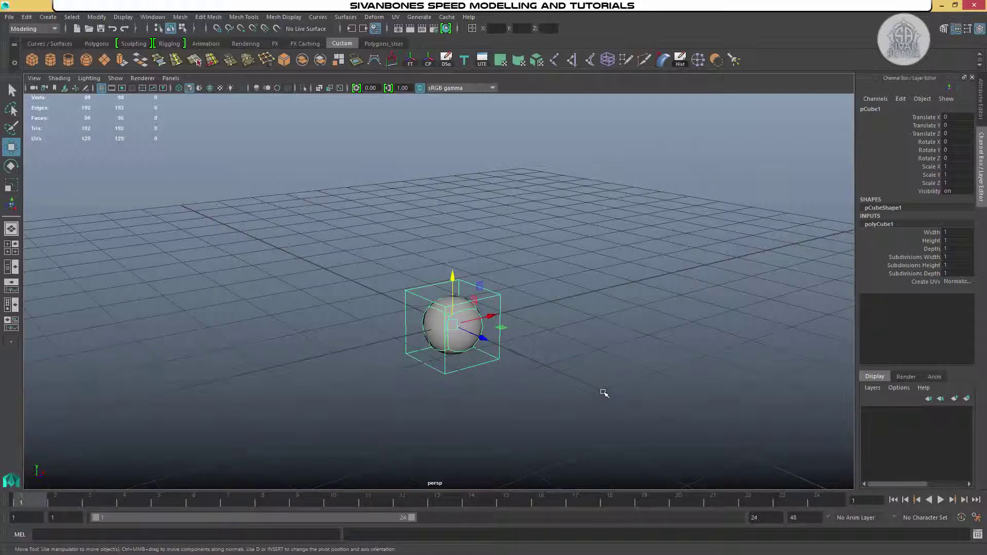
Preview the smoothed cube without its cage, then return it to unsmoothed display and inspect its sides.
key(3)
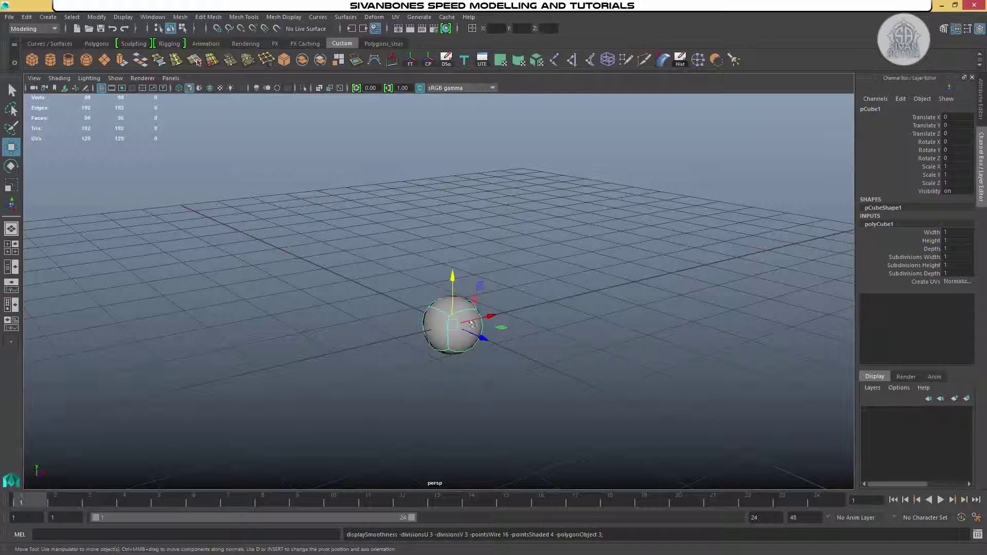
alt+drag(583, 346, 556, 355)
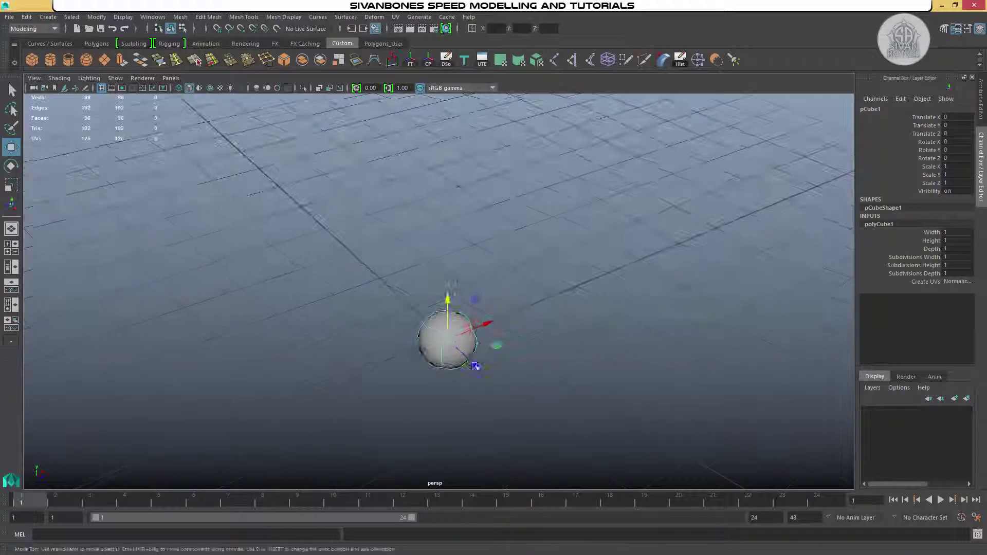
key(1)
mouse_move(557, 396)
alt+mouse_down()
mouse_move(557, 368)
mouse_move(533, 379)
mouse_move(560, 393)
alt+mouse_up()
alt+middle_drag(522, 412, 572, 346)
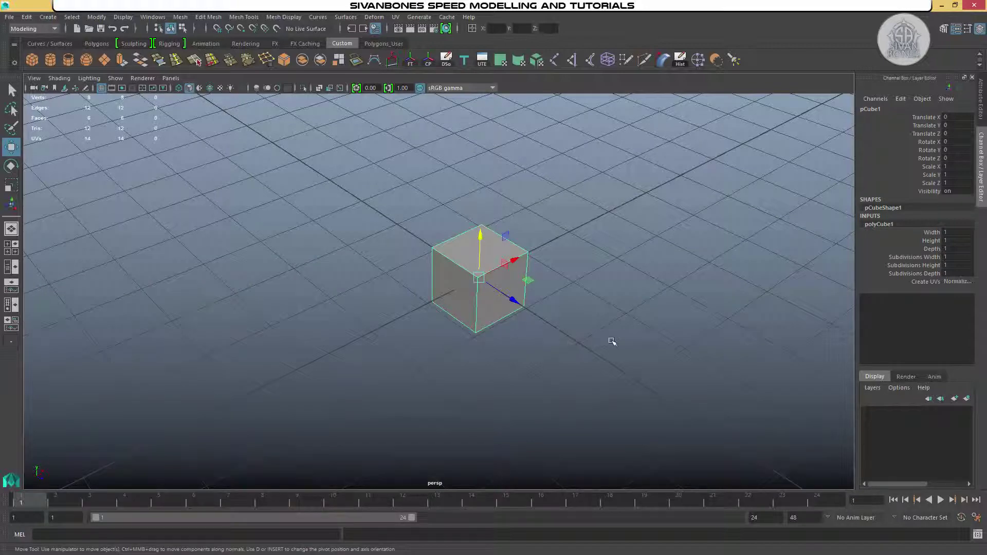
mouse_move(557, 289)
alt+mouse_down()
mouse_move(386, 307)
mouse_move(558, 305)
alt+mouse_up()
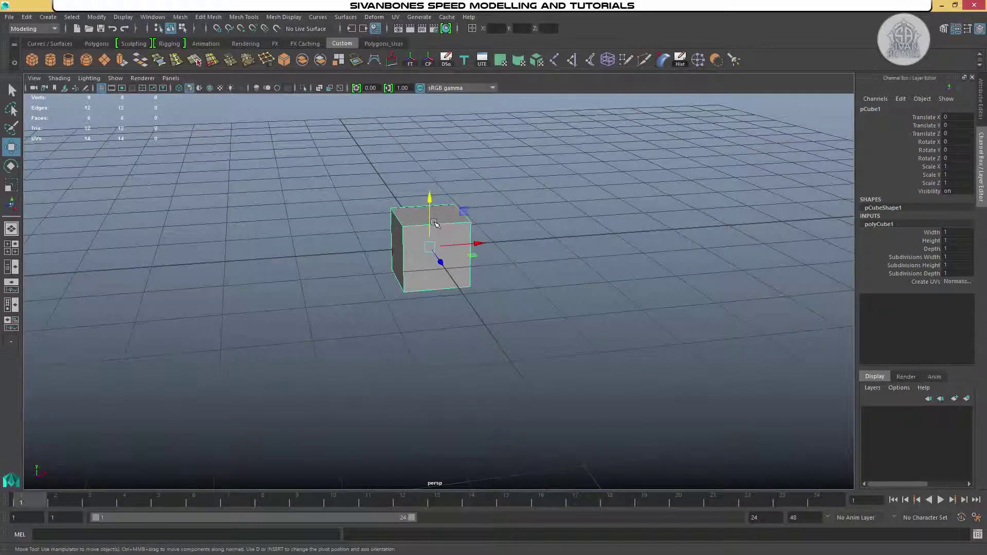
alt+drag(524, 295, 522, 324)
alt+drag(432, 234, 341, 234)
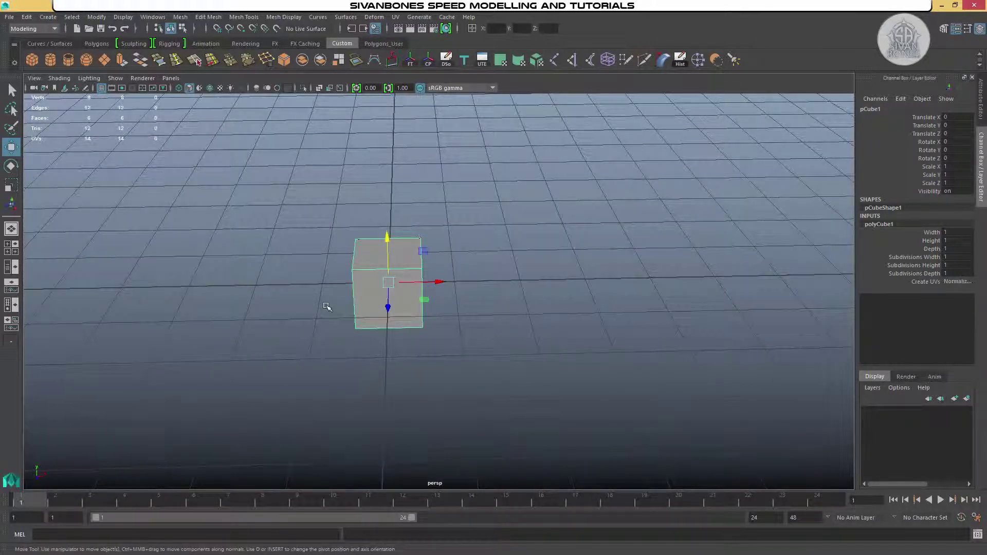
Switch the cube repeatedly between smooth preview and unsmoothed display, finishing with the unsmoothed cube.
key(3)
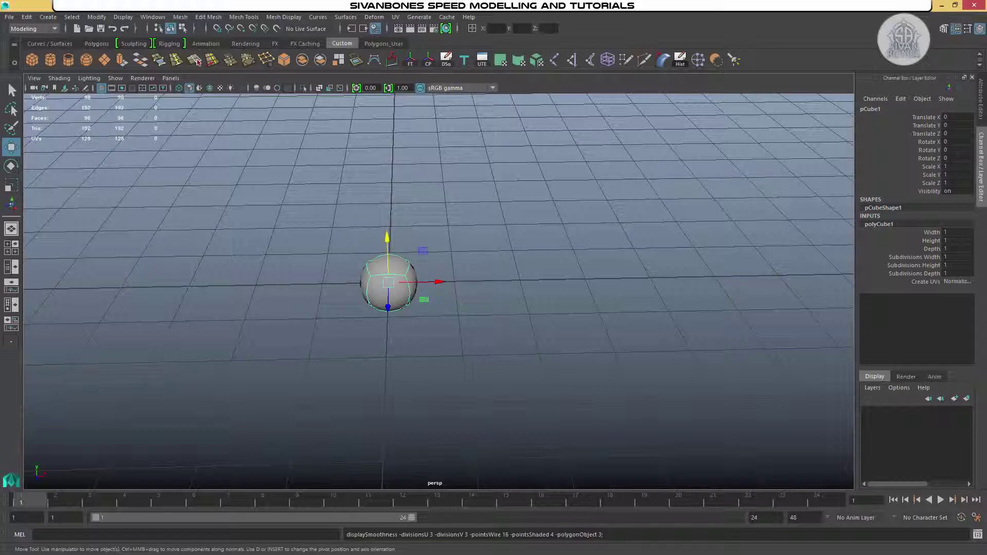
alt+drag(496, 320, 549, 302)
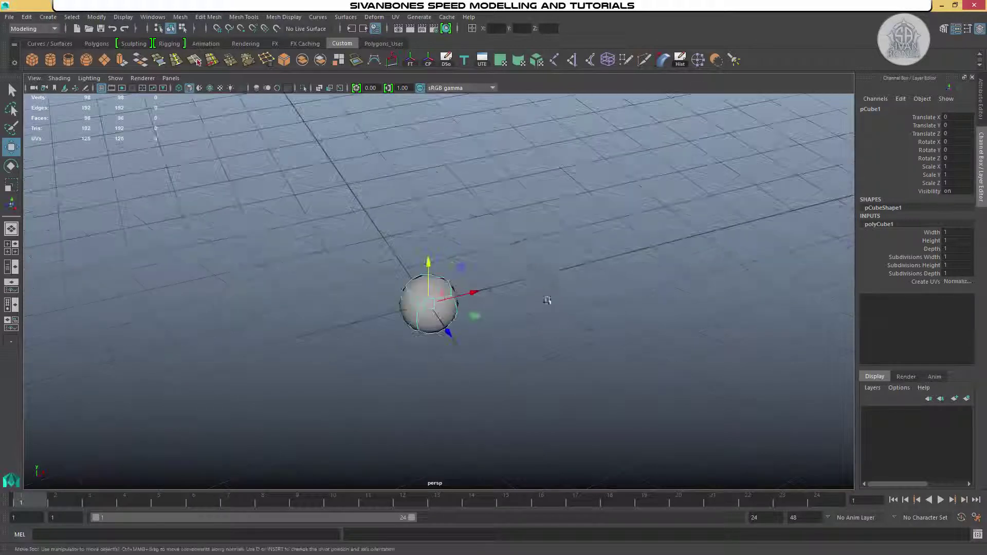
alt+middle_drag(529, 304, 555, 273)
alt+drag(555, 274, 573, 269)
key(1)
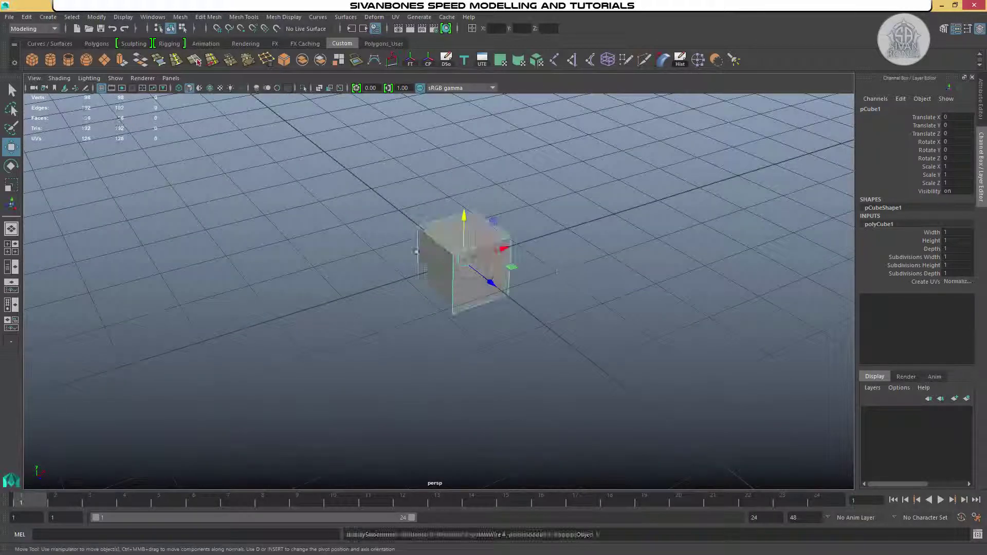
key(3)
key(1)
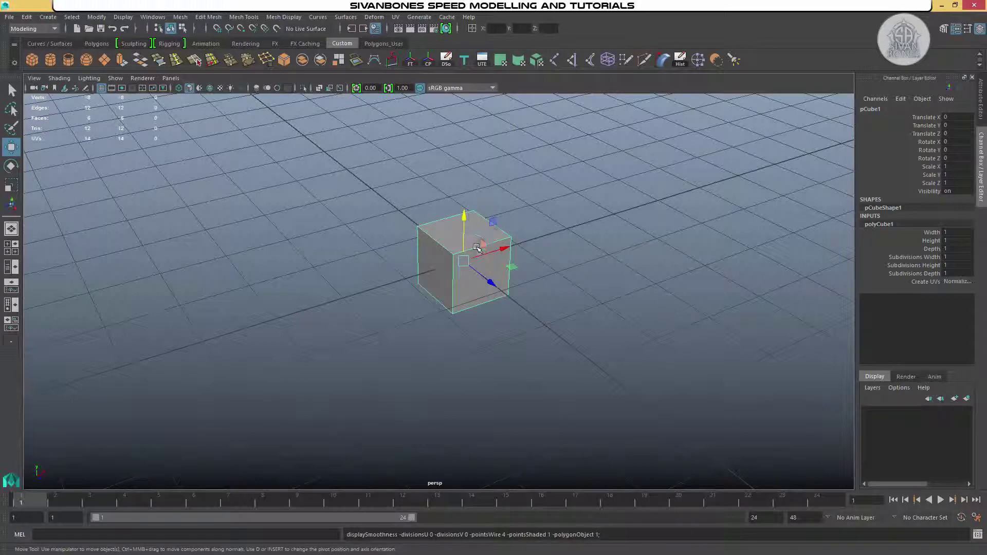
key(3)
key(1)
alt+drag(558, 260, 406, 237)
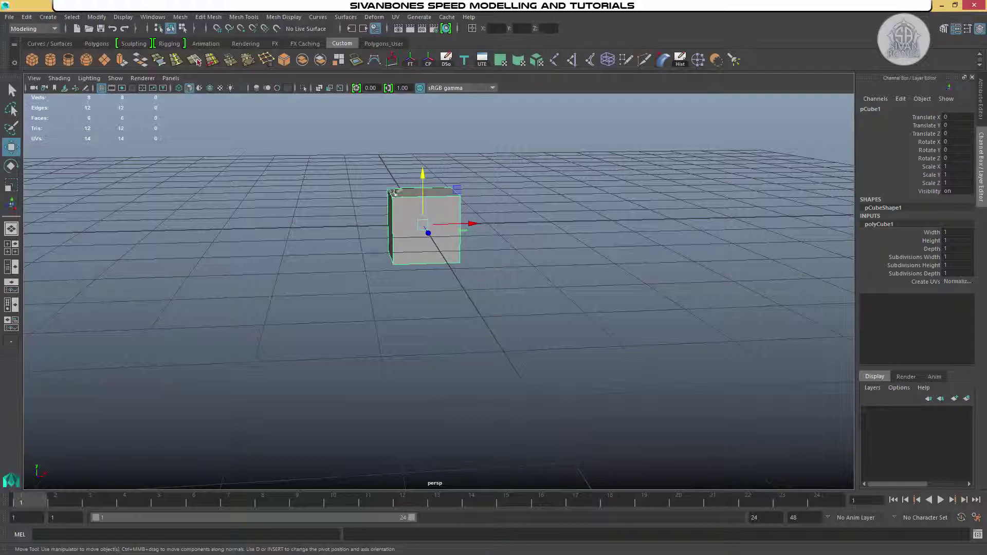
alt+drag(386, 181, 287, 190)
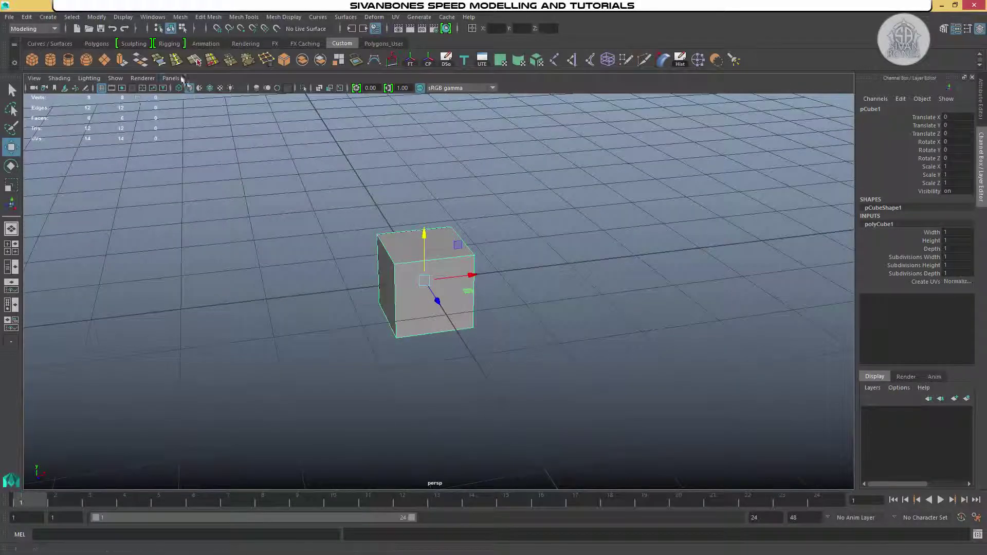
Insert two edge loops on the cube, one close to a front vertical edge and one close to a top edge.
click(176, 61)
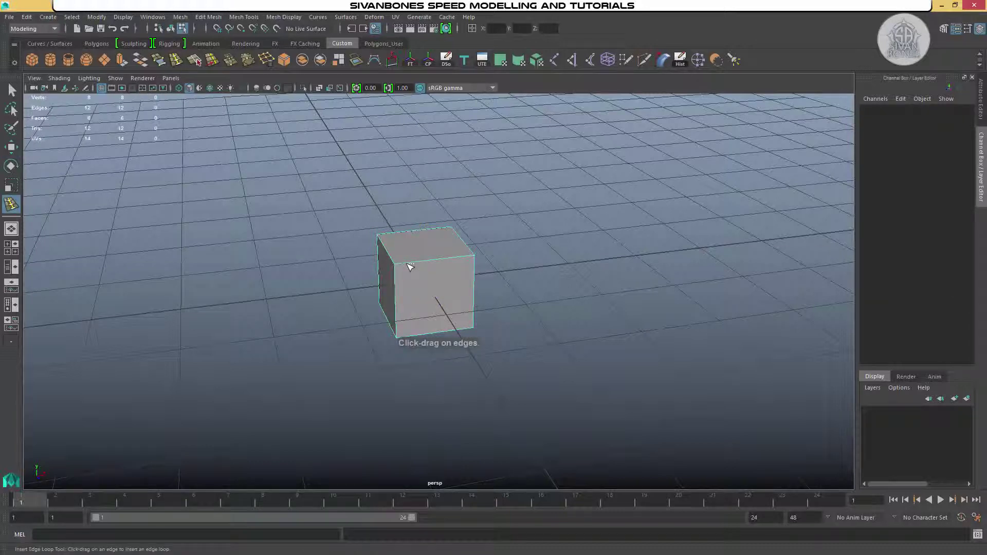
drag(407, 264, 401, 267)
alt+drag(401, 268, 399, 253)
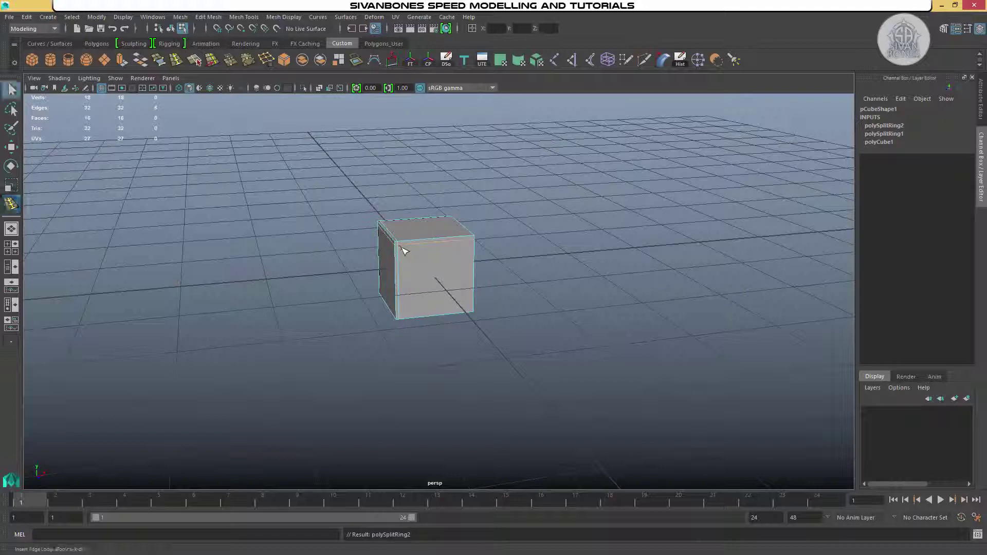
Turn on smooth preview for the cube, return to object selection and inspect its tightened edges from different sides.
key(3)
right_drag(426, 248, 488, 235)
alt+drag(517, 287, 406, 251)
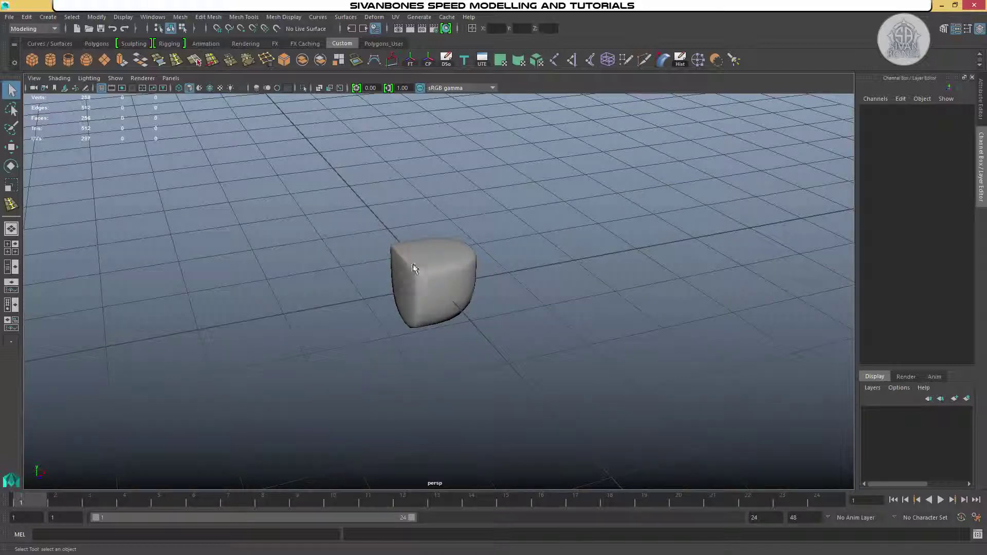
alt+drag(399, 266, 375, 260)
Compare the edge-looped cube unsmoothed and smoothed, then inspect the deselected smooth preview from low and high angles.
click(407, 225)
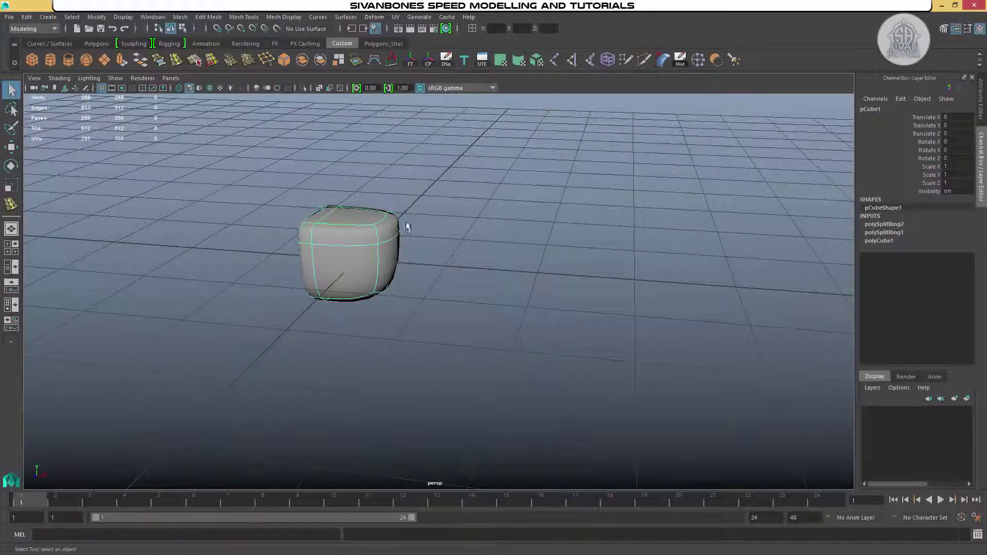
key(1)
key(3)
click(486, 247)
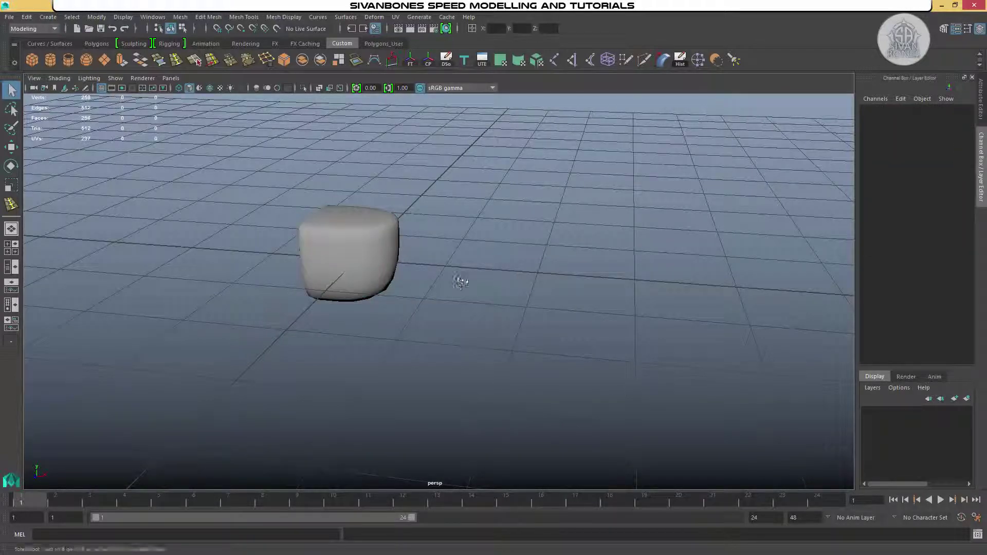
alt+drag(455, 278, 418, 227)
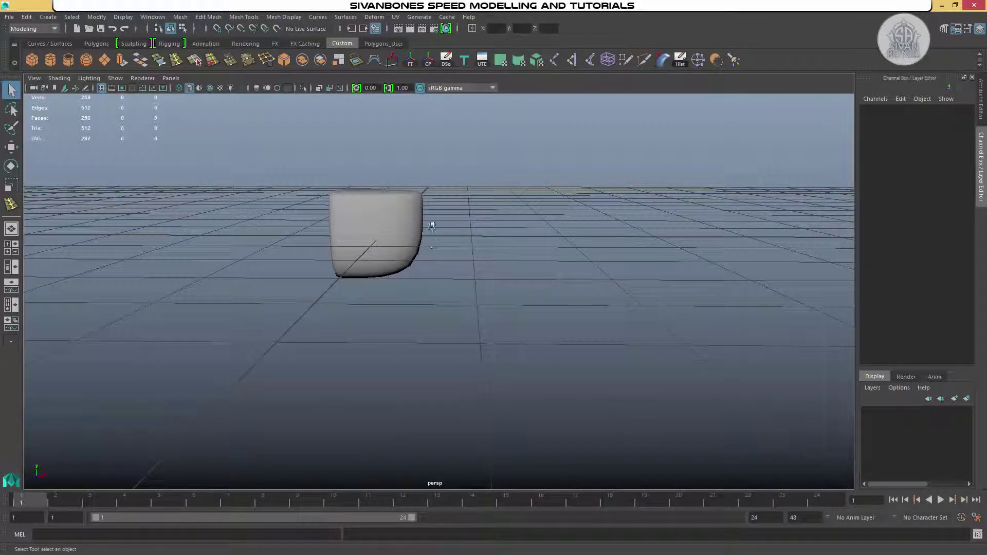
alt+drag(432, 226, 452, 329)
Switch the cube to unsmoothed display and back to smooth preview, then deselect it and examine its sharpened corner.
click(443, 306)
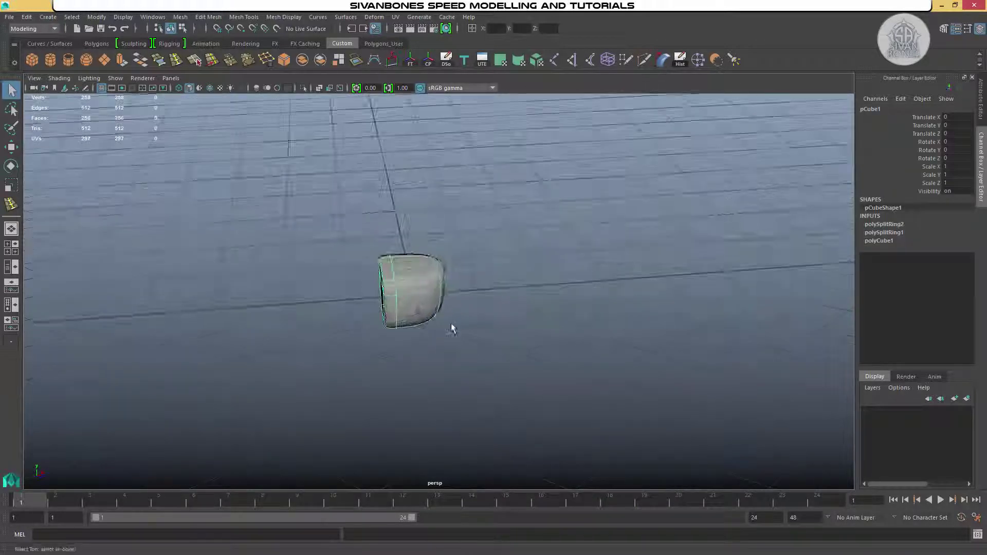
key(1)
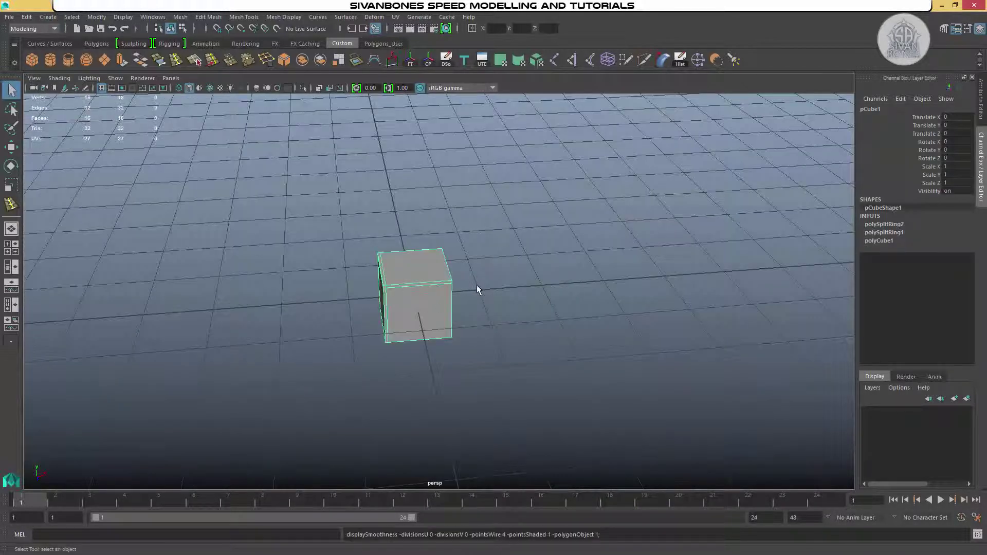
key(3)
click(529, 238)
mouse_move(503, 323)
alt+mouse_down()
mouse_move(529, 238)
mouse_move(512, 313)
mouse_move(489, 316)
alt+mouse_up()
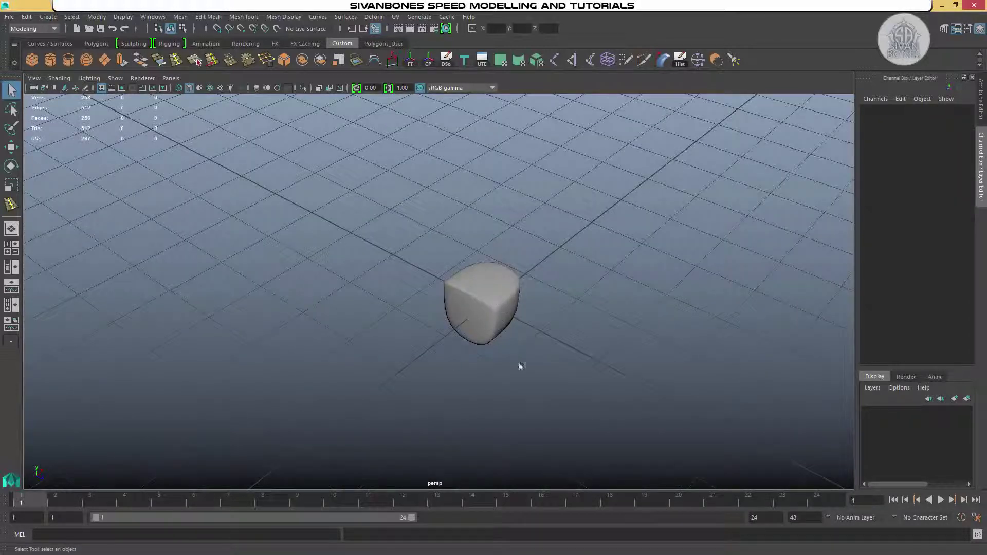
alt+drag(521, 365, 508, 296)
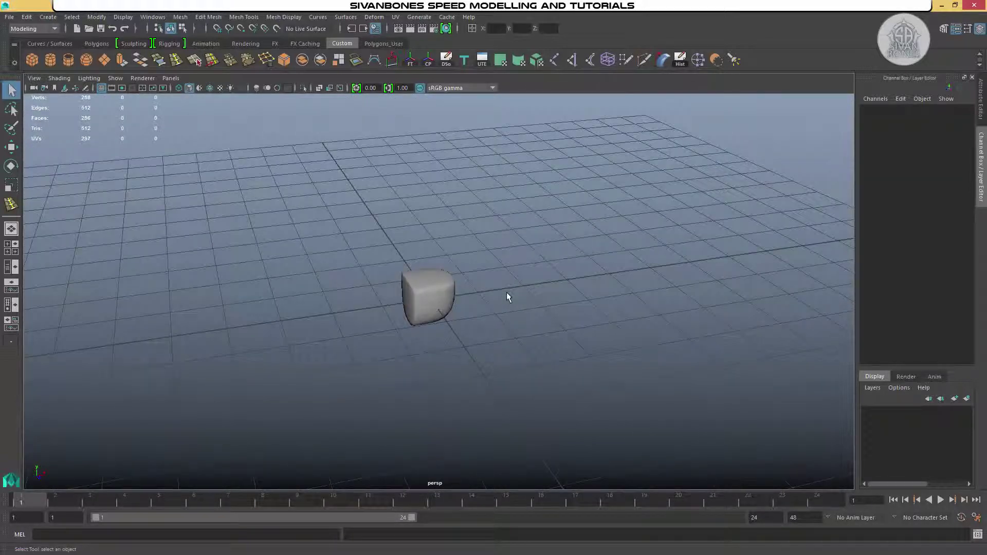